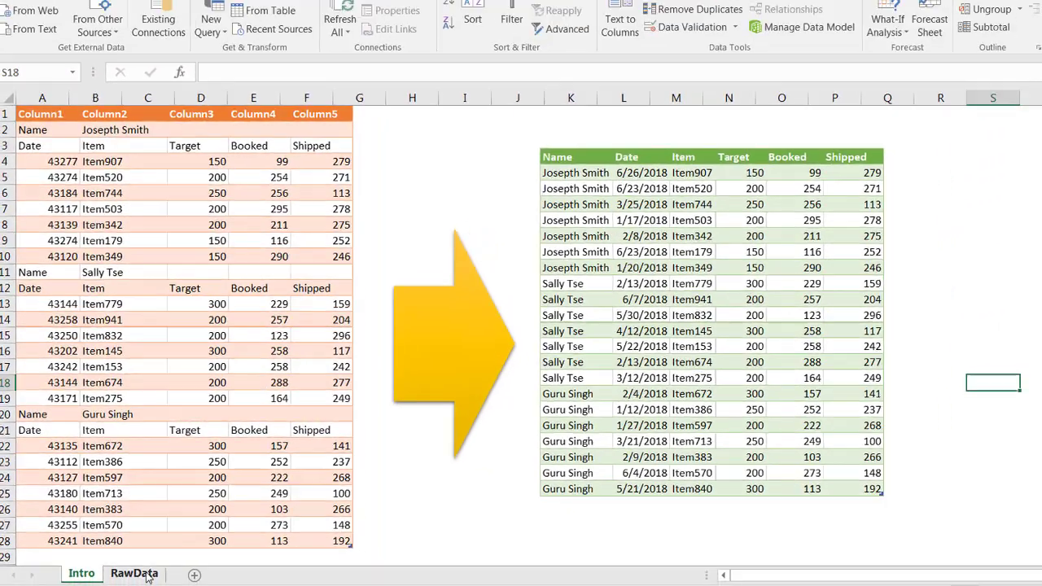
- Send the RawData range $A$1:$E$27 to Power Query as a table without headers
click(130, 562)
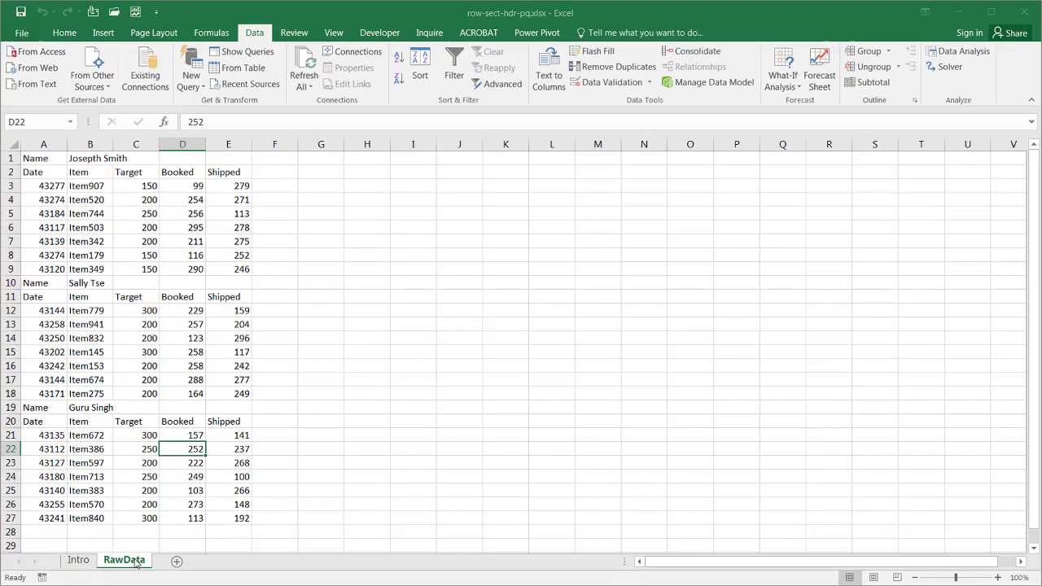
click(127, 264)
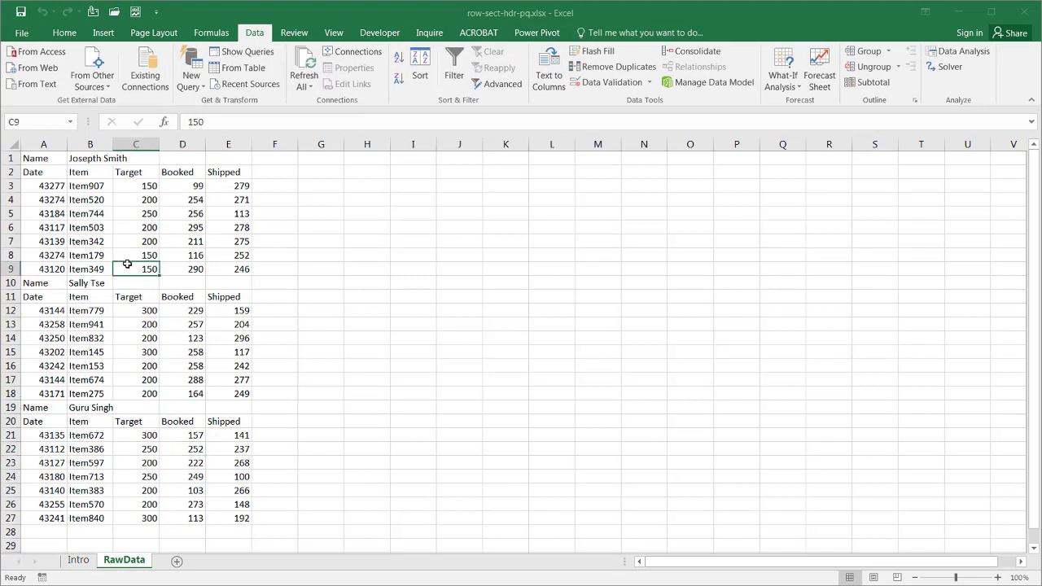
click(244, 67)
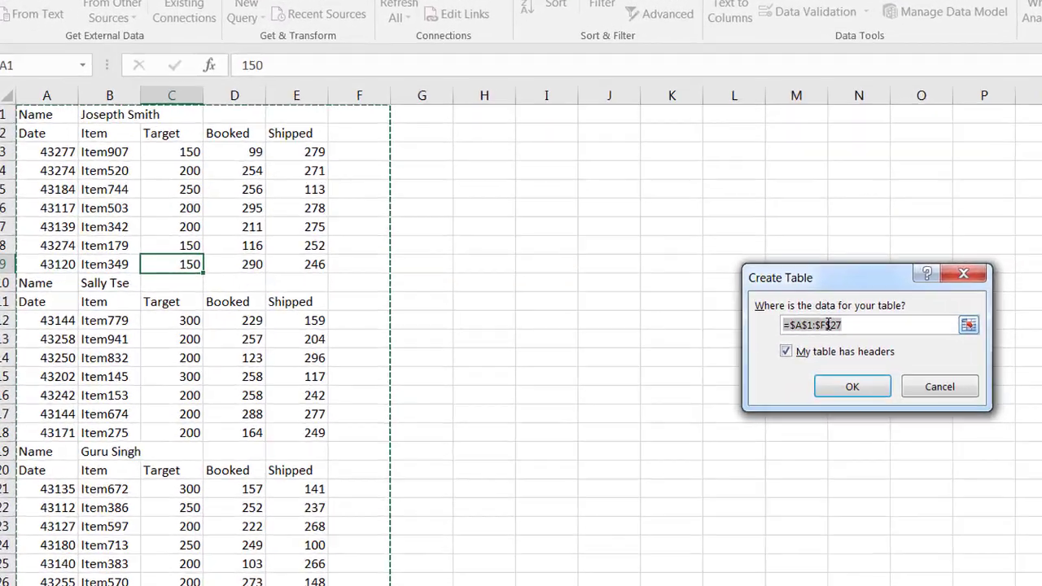
click(655, 314)
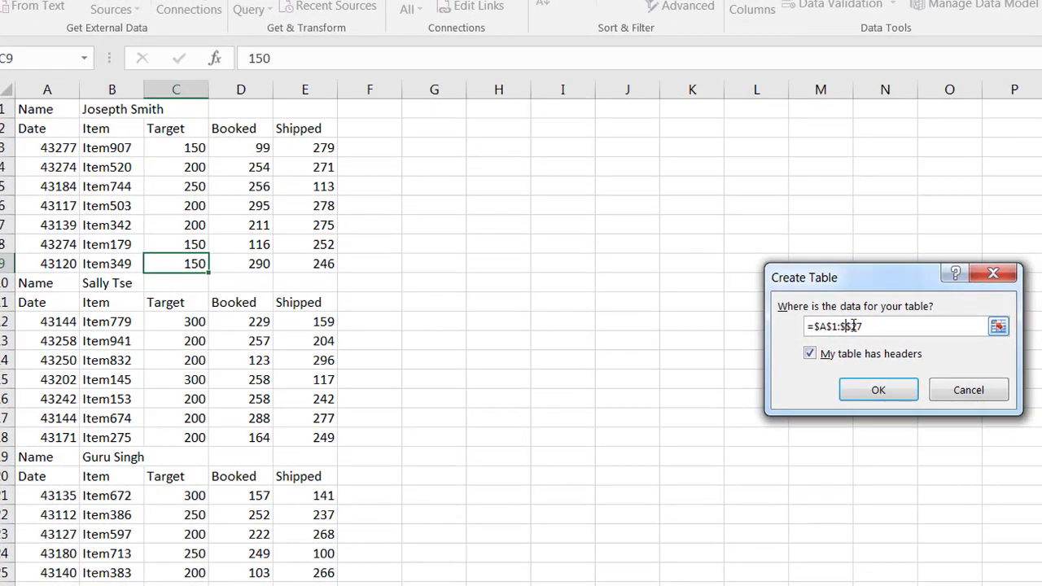
text(e)
click(810, 354)
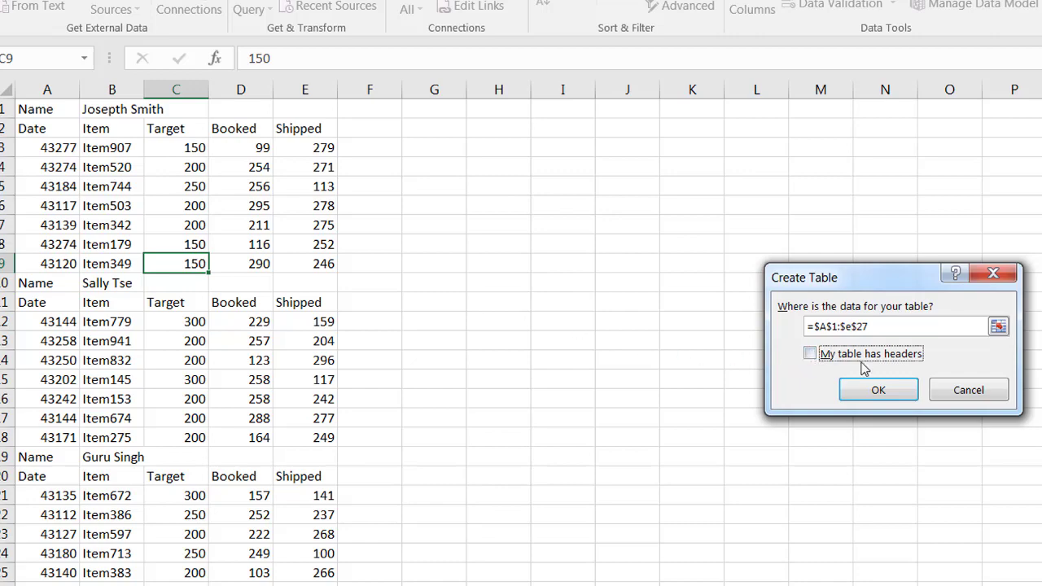
- Confirm the table, then start a conditional column testing whether Column1 equals Name
click(877, 389)
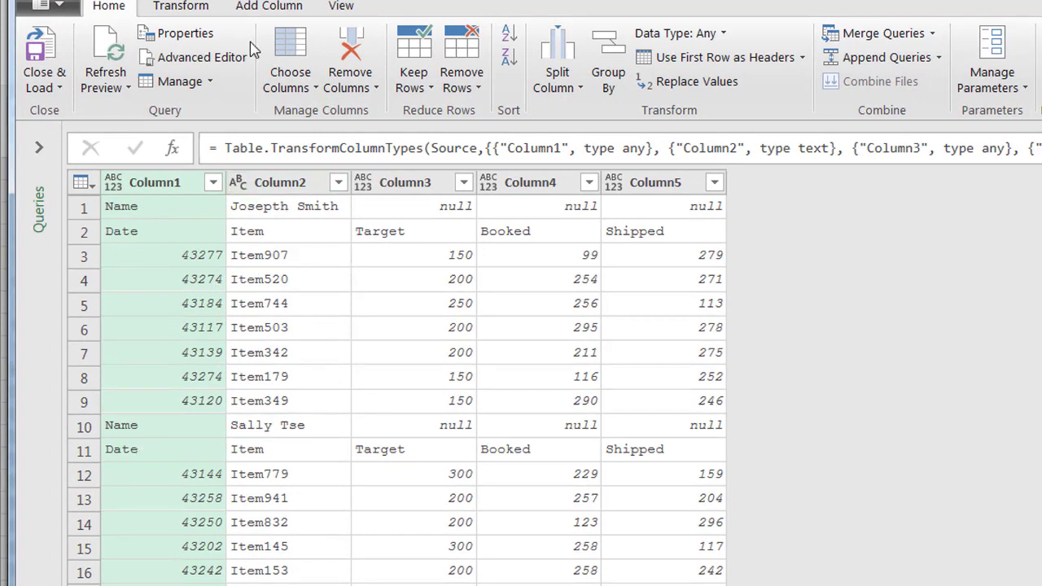
click(254, 11)
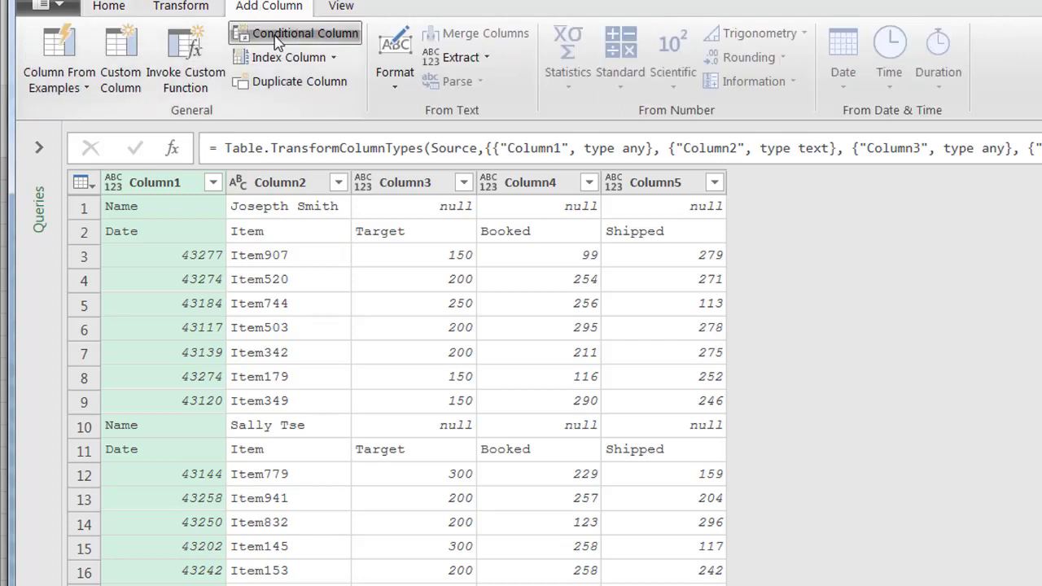
click(305, 33)
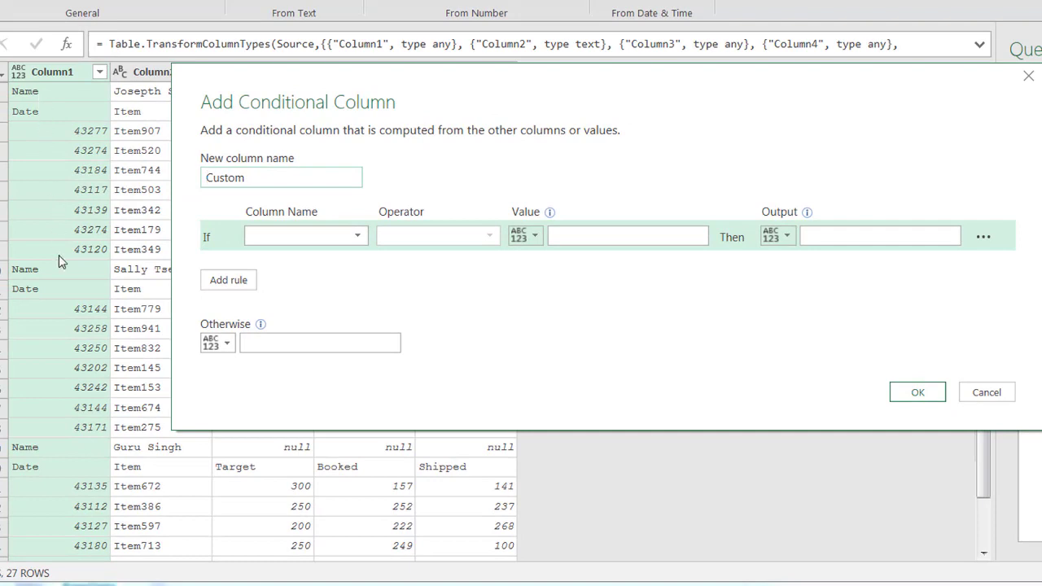
click(319, 236)
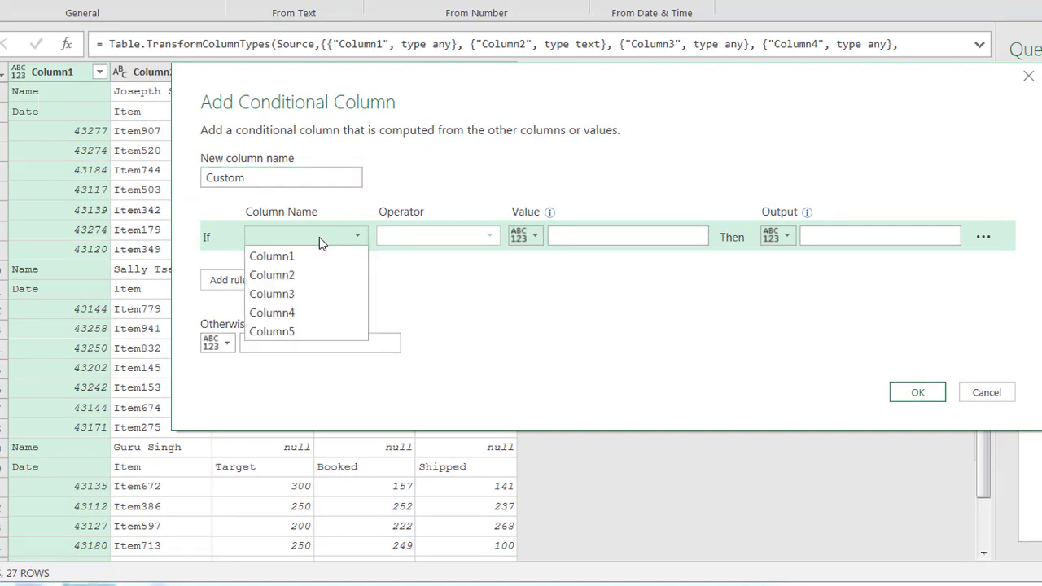
click(318, 254)
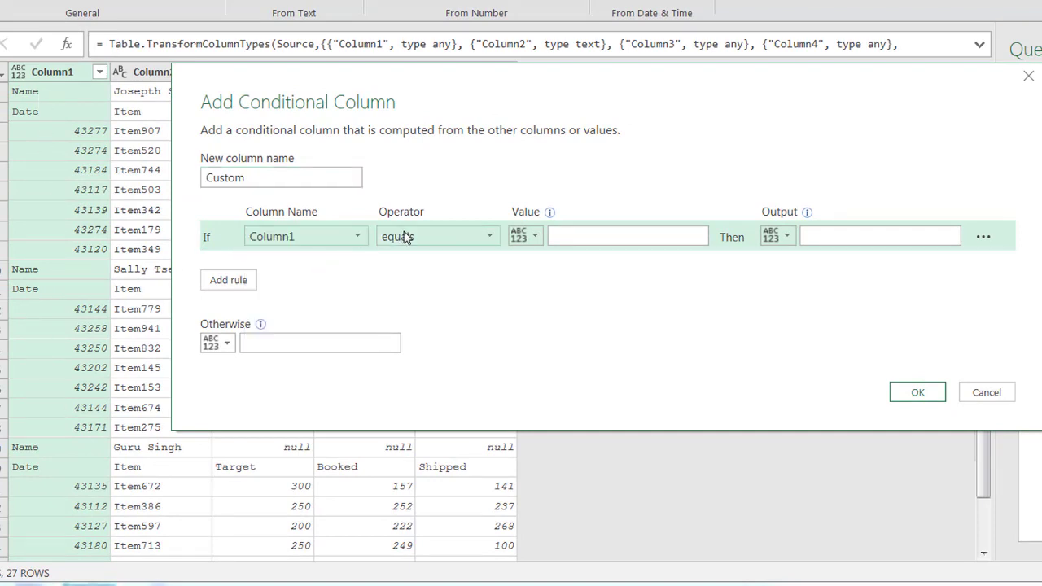
click(566, 233)
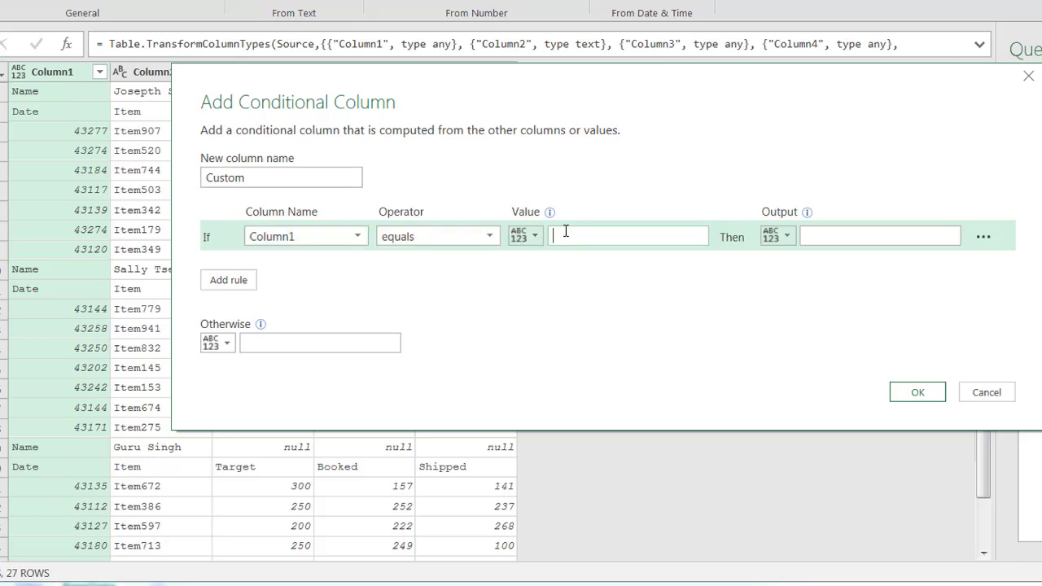
text(Name)
- Have the conditional column output Column2 on a match and null otherwise, creating Custom
click(777, 237)
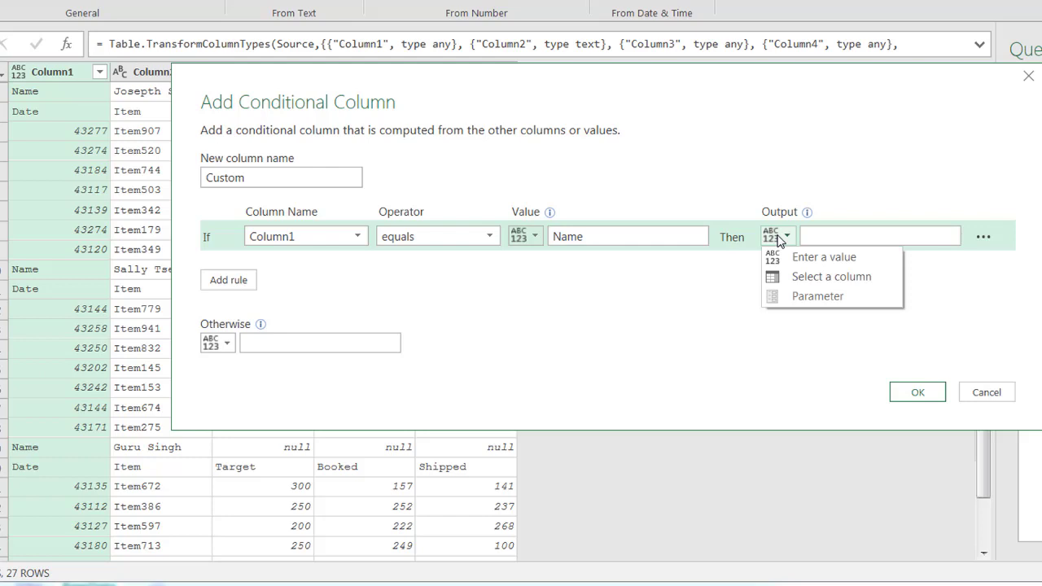
click(832, 278)
click(848, 237)
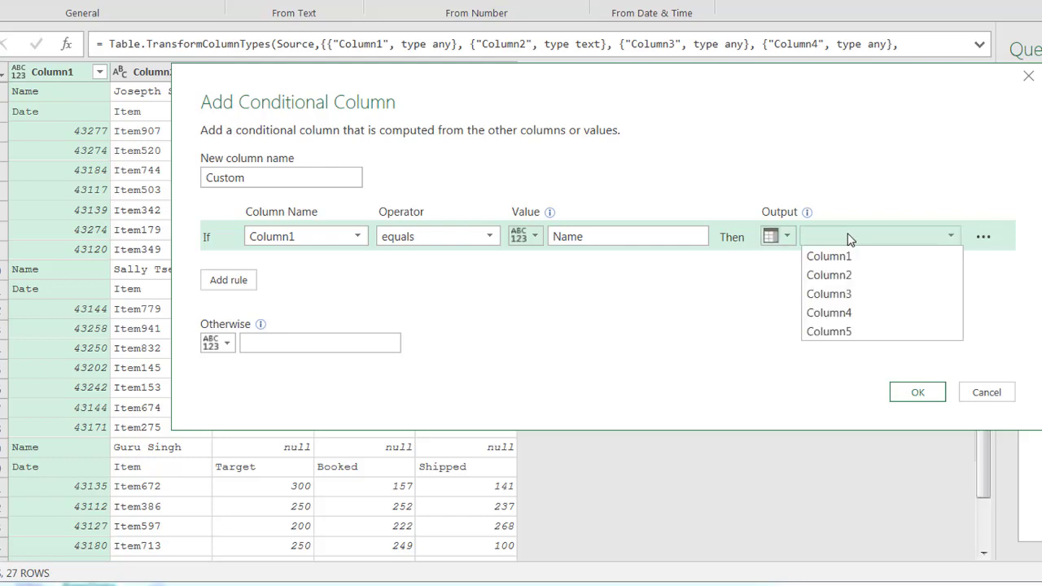
click(861, 277)
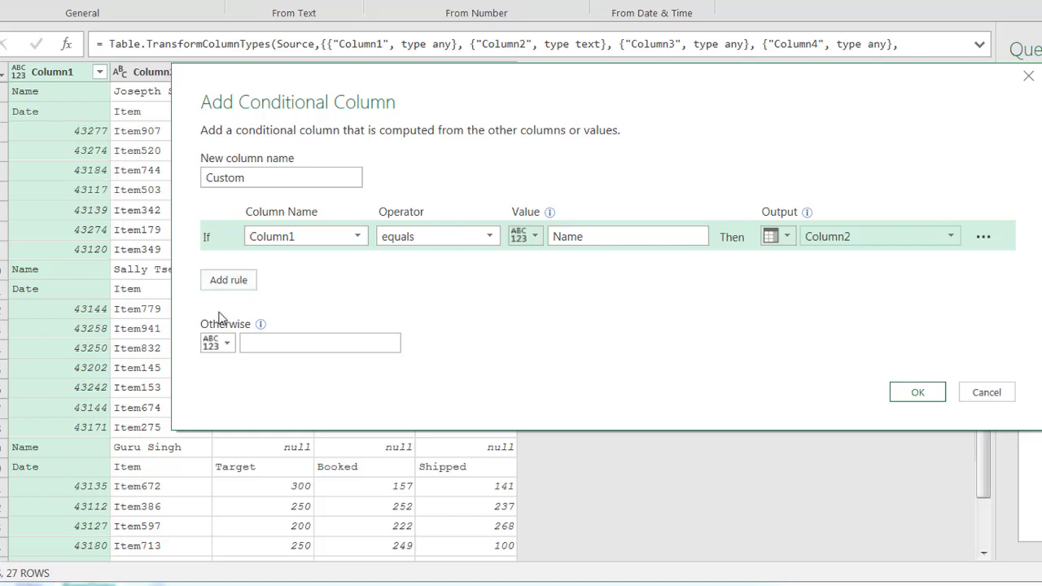
click(293, 346)
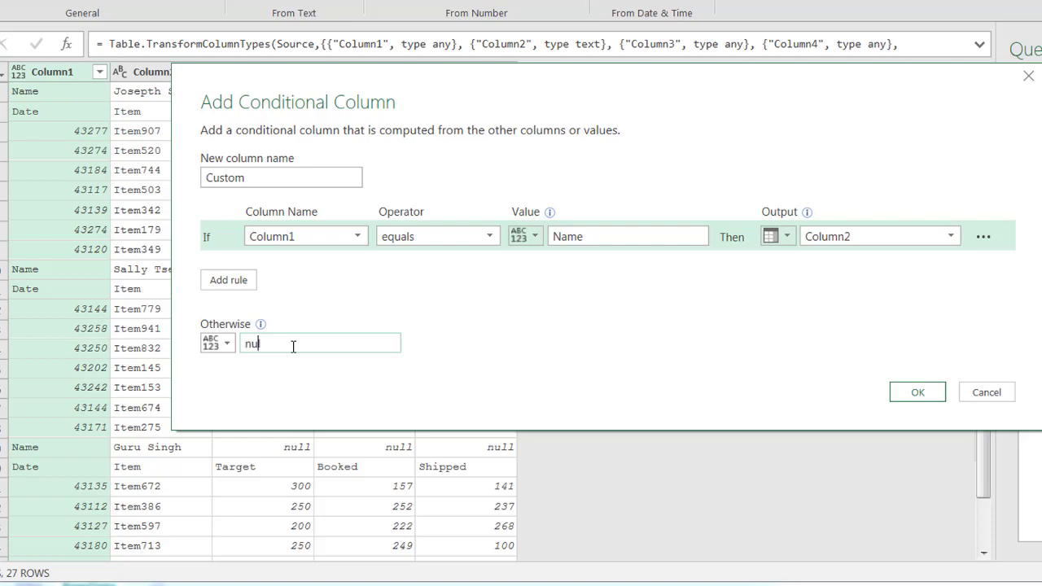
text(null)
click(919, 394)
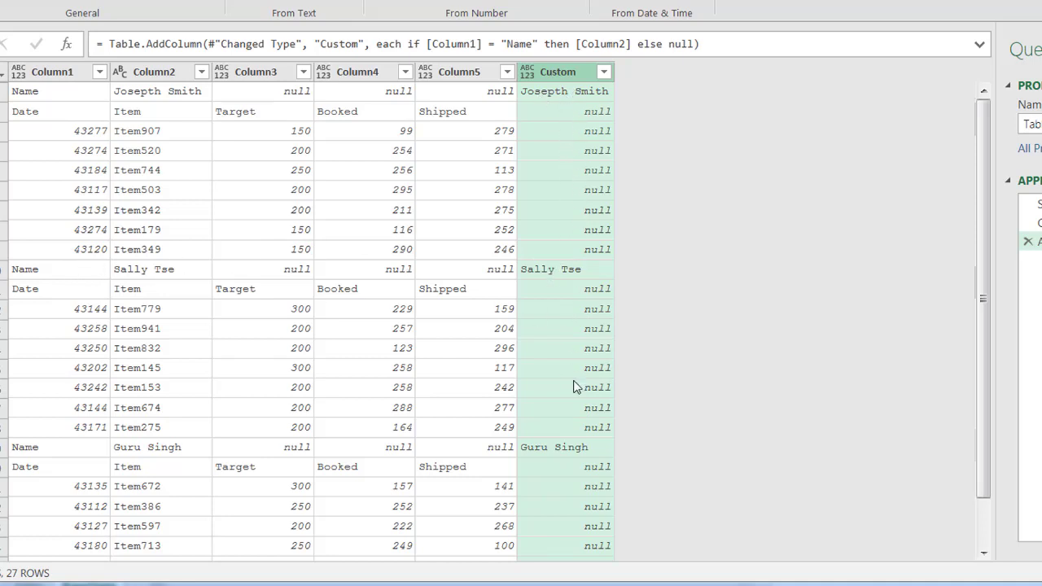
- Fill the Custom column down so each section's name repeats through its rows
right_click(566, 71)
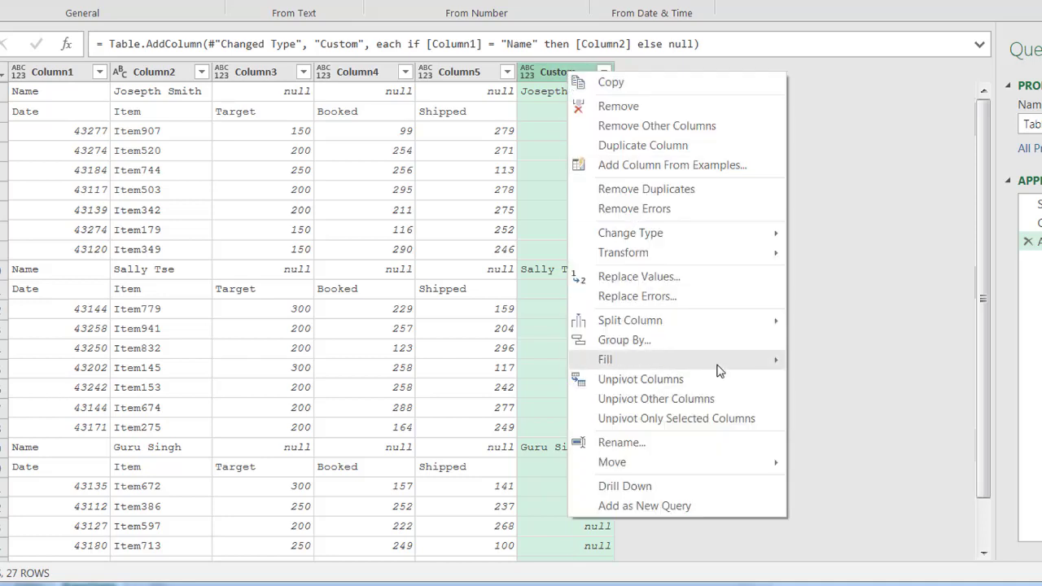
mouse_move(717, 364)
click(824, 359)
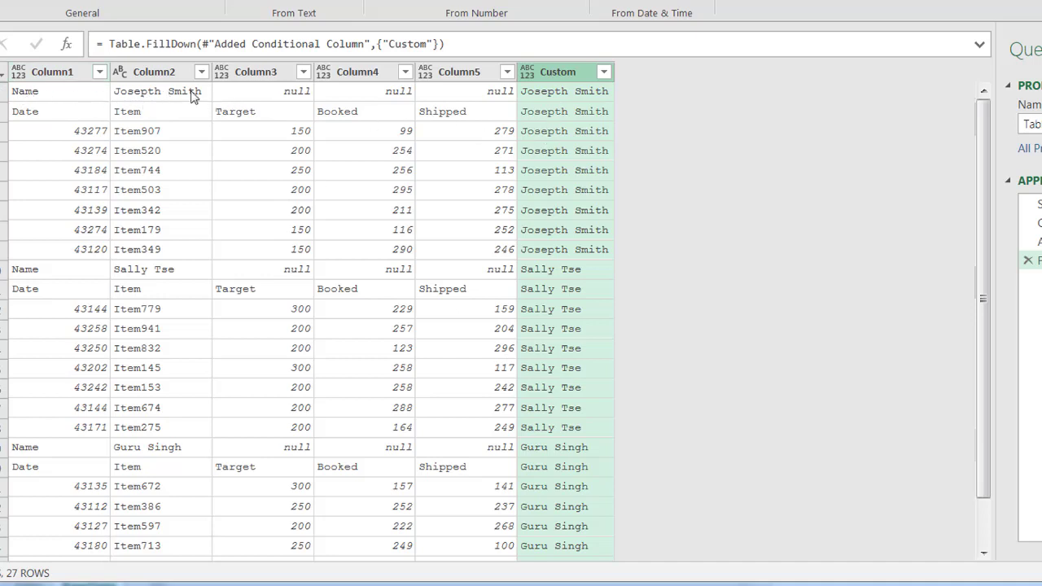
- Filter Column1 to exclude the Name rows
click(100, 72)
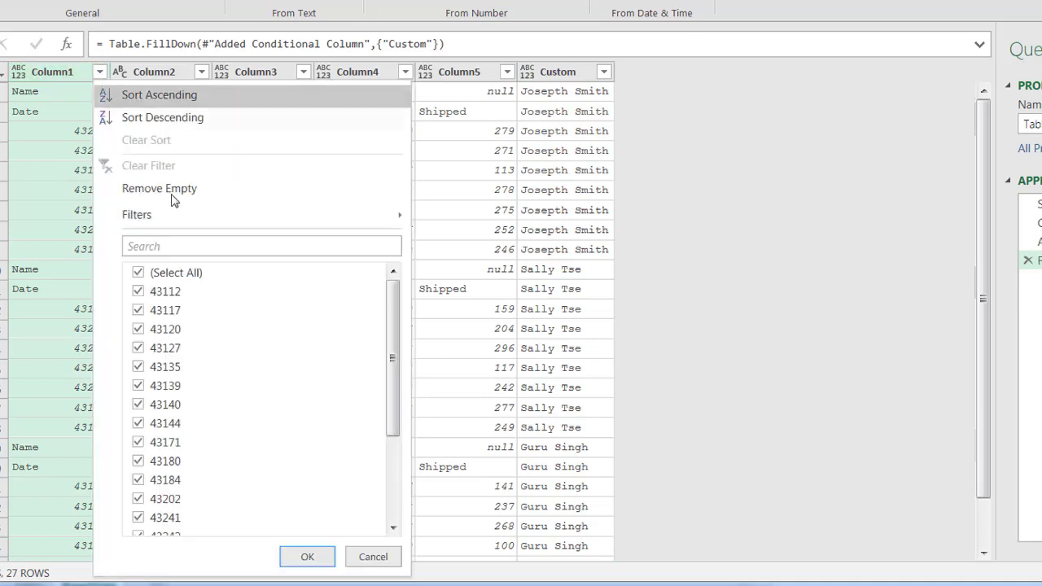
drag(395, 322, 396, 453)
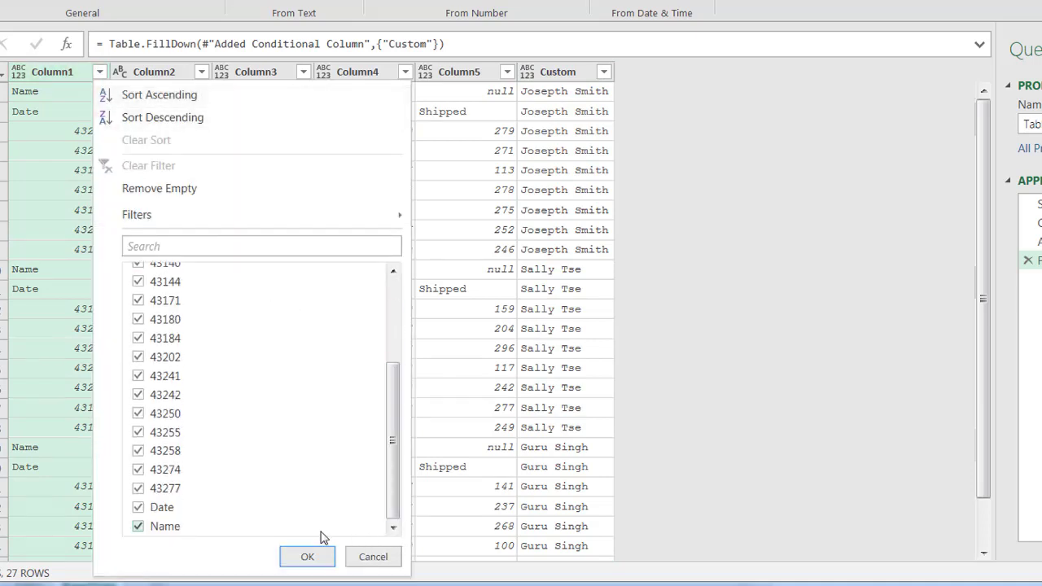
click(139, 526)
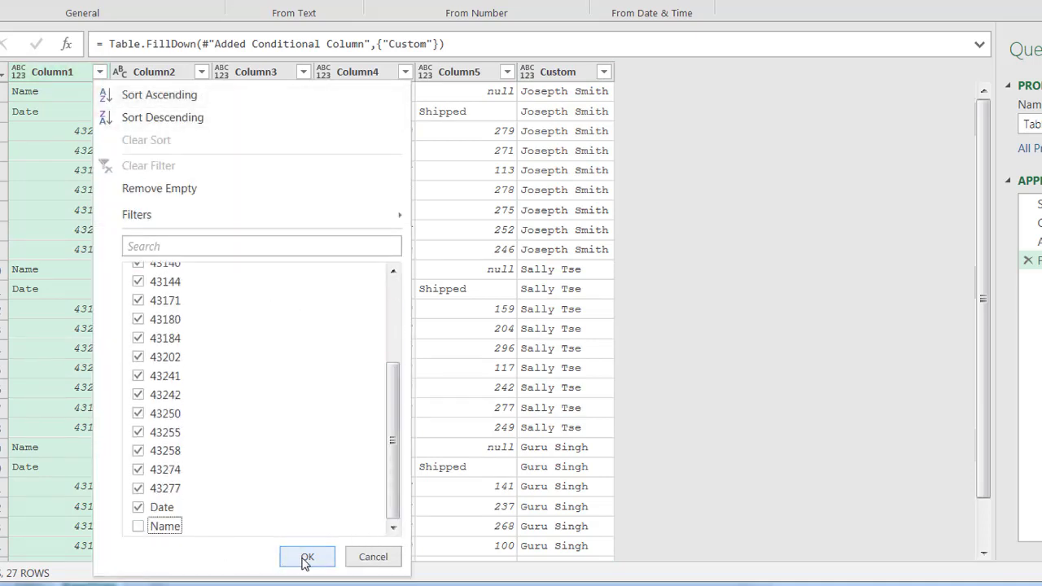
click(303, 559)
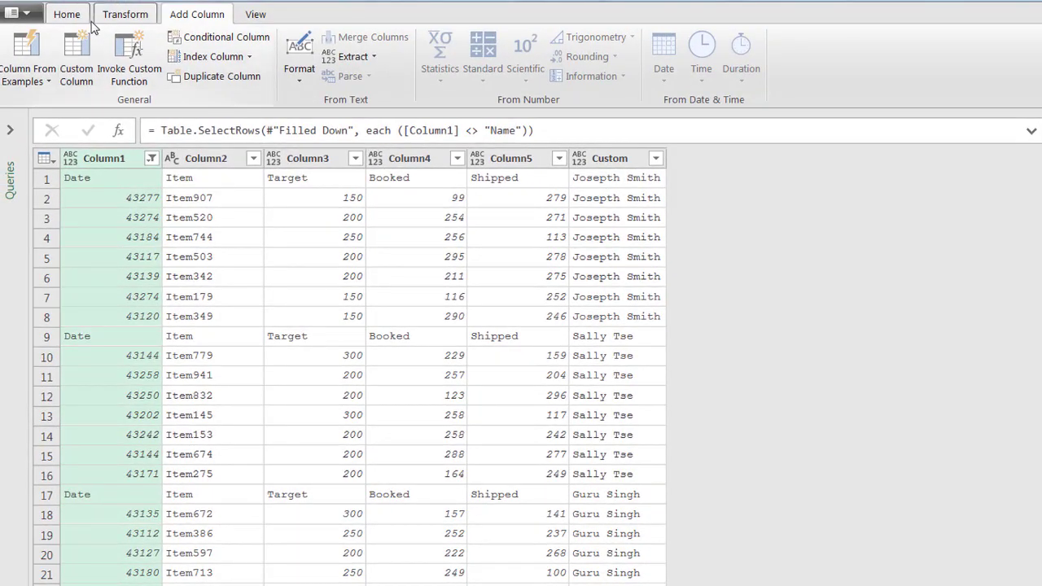
click(68, 15)
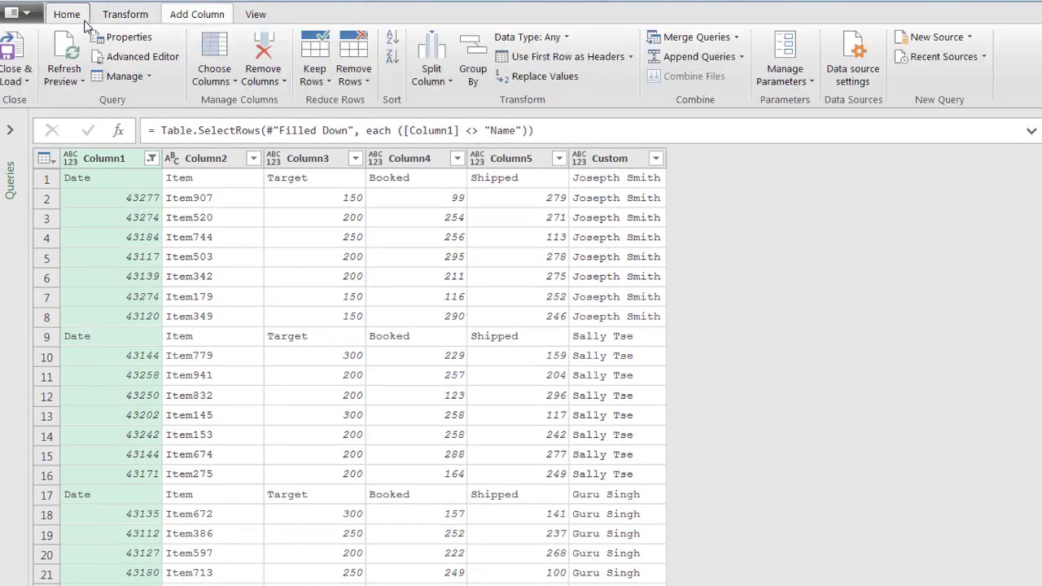
click(573, 56)
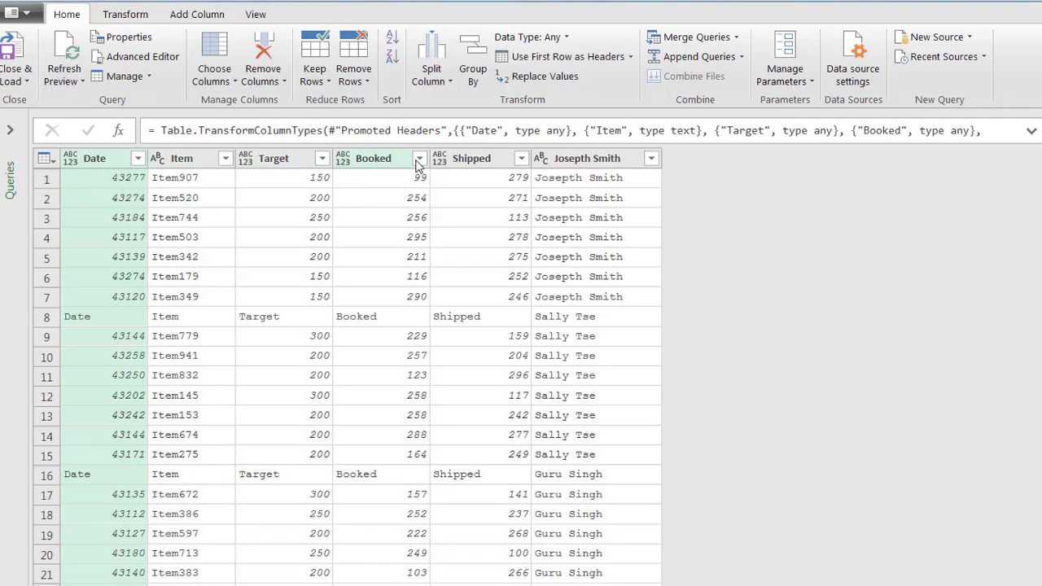
double_click(595, 163)
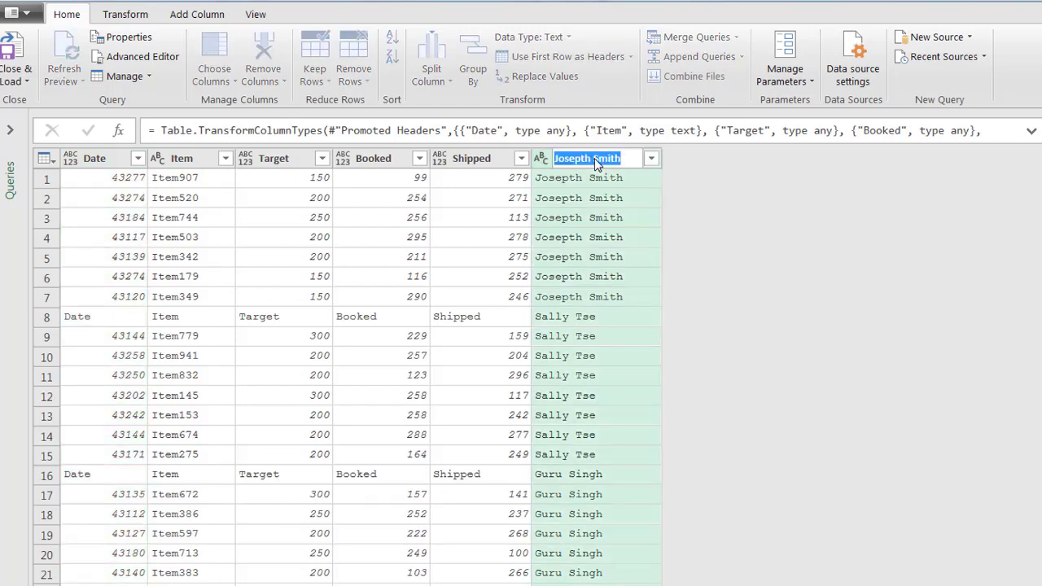
text(Name)
key(Return)
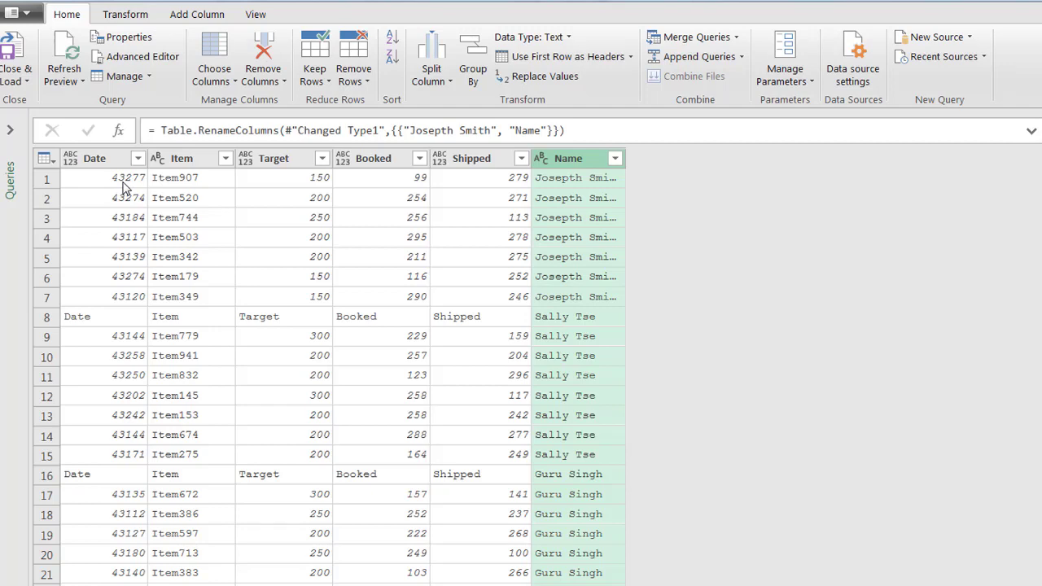
- Set the Date column to Date type and remove its error rows, leaving 21 rows
click(71, 159)
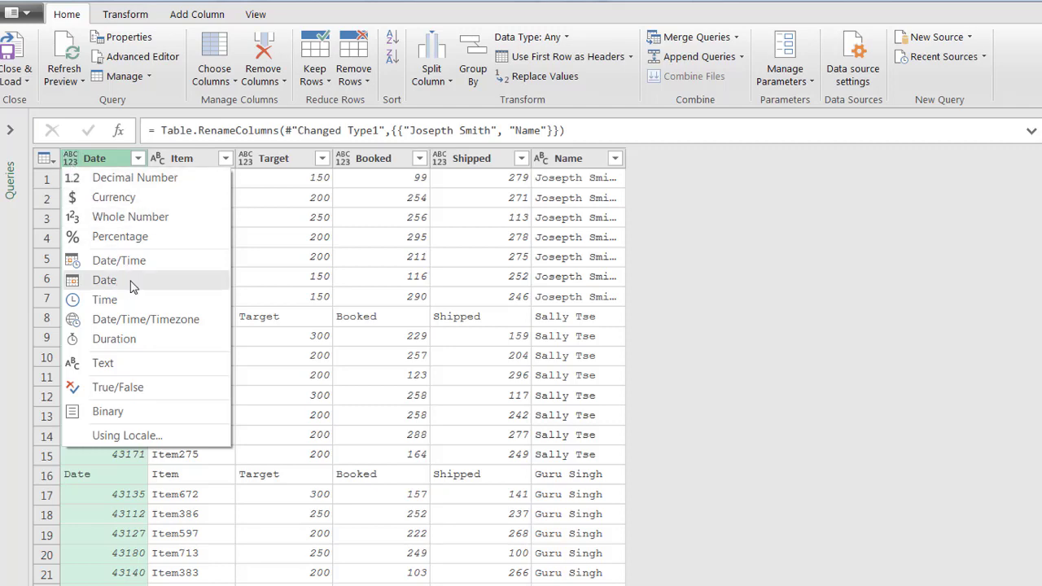
click(122, 279)
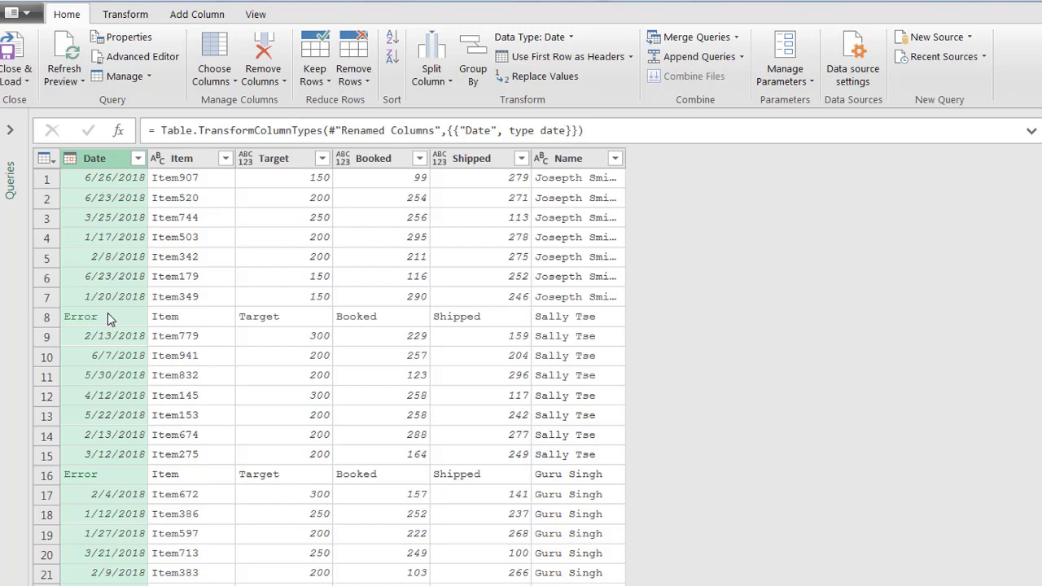
right_click(101, 161)
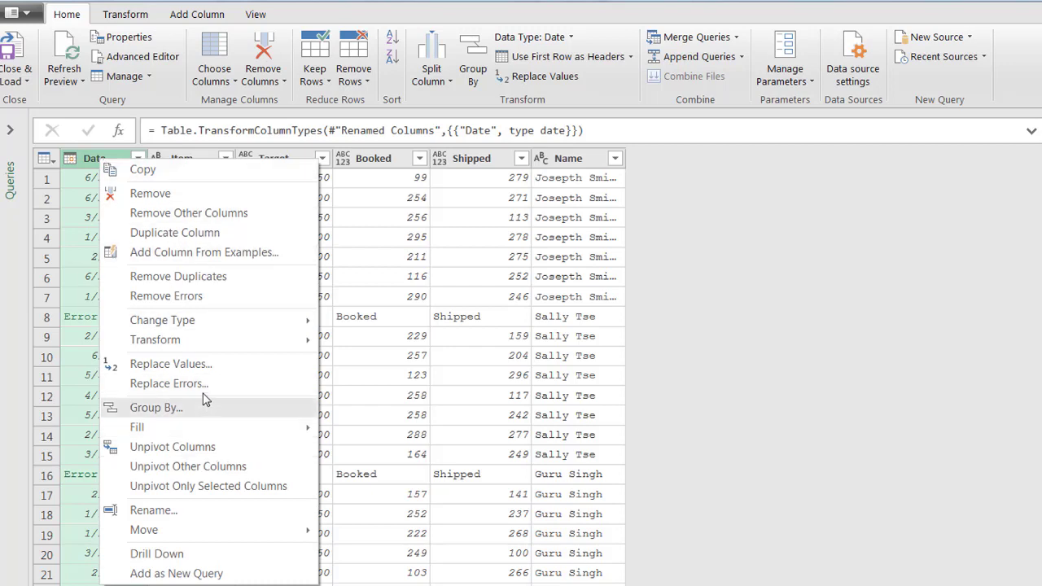
click(212, 296)
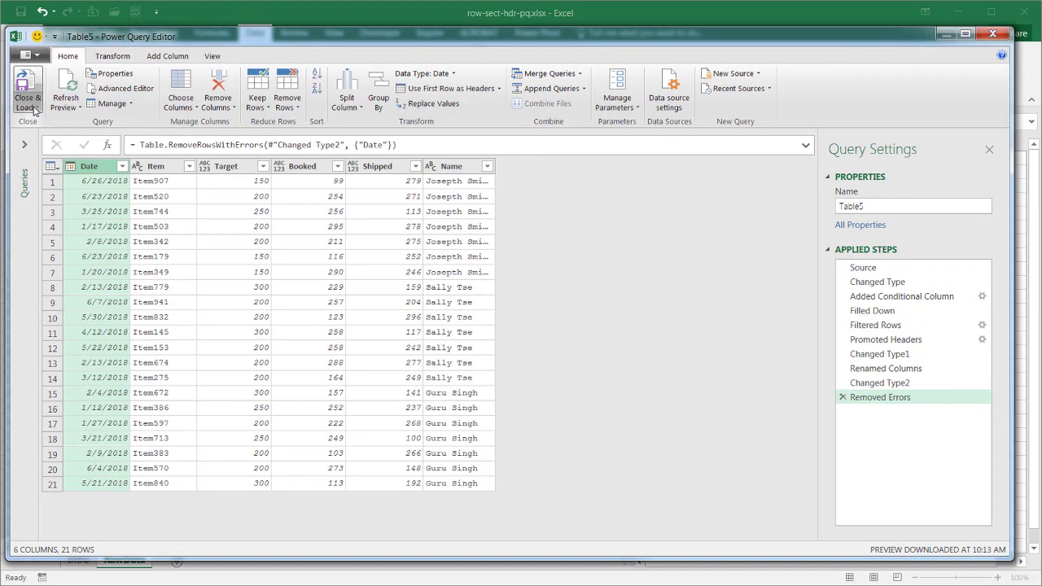
- Close & Load the query to the existing RawData sheet at cell H2
click(27, 107)
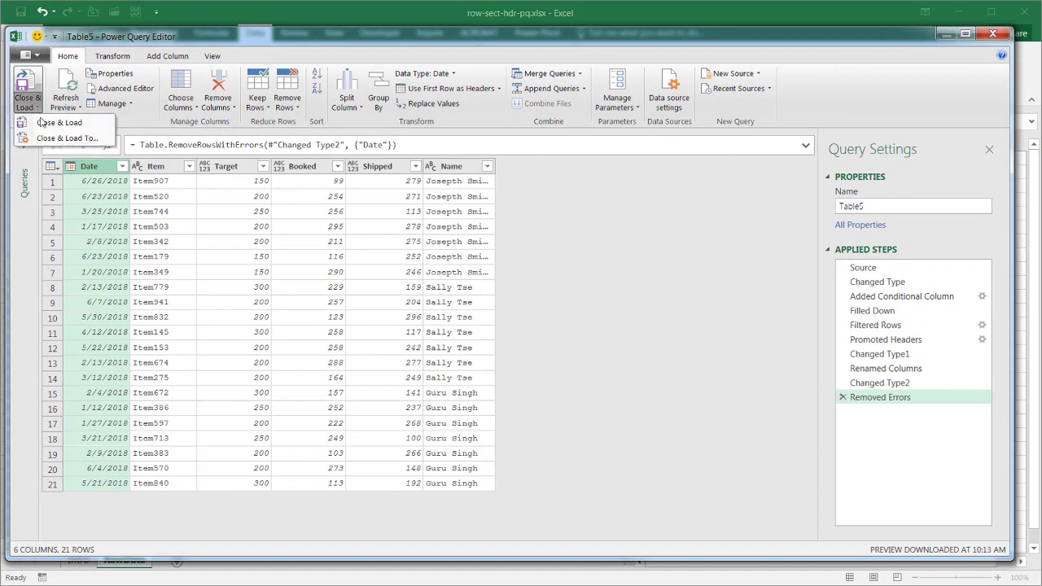
click(53, 122)
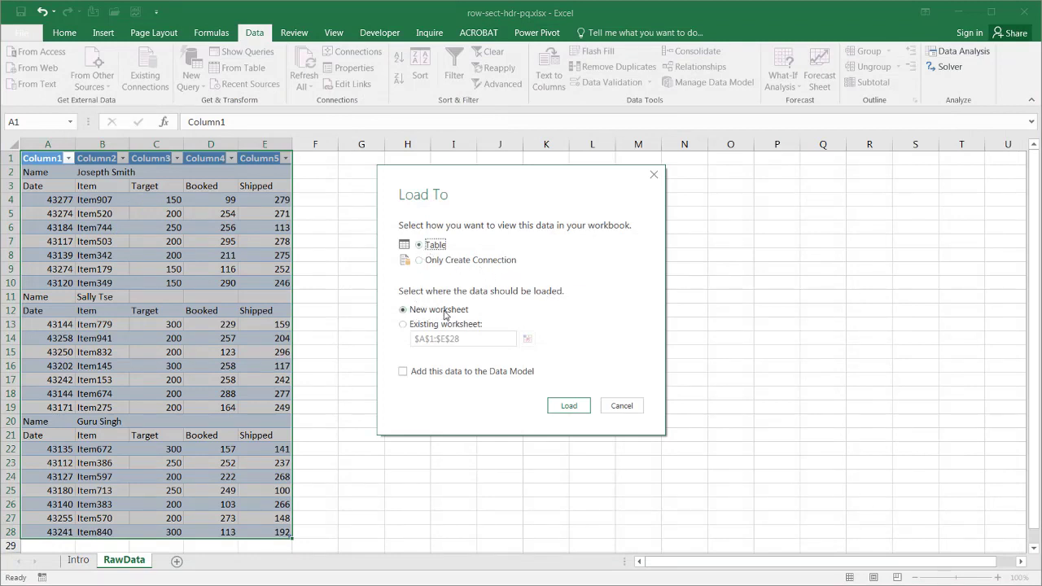
click(402, 325)
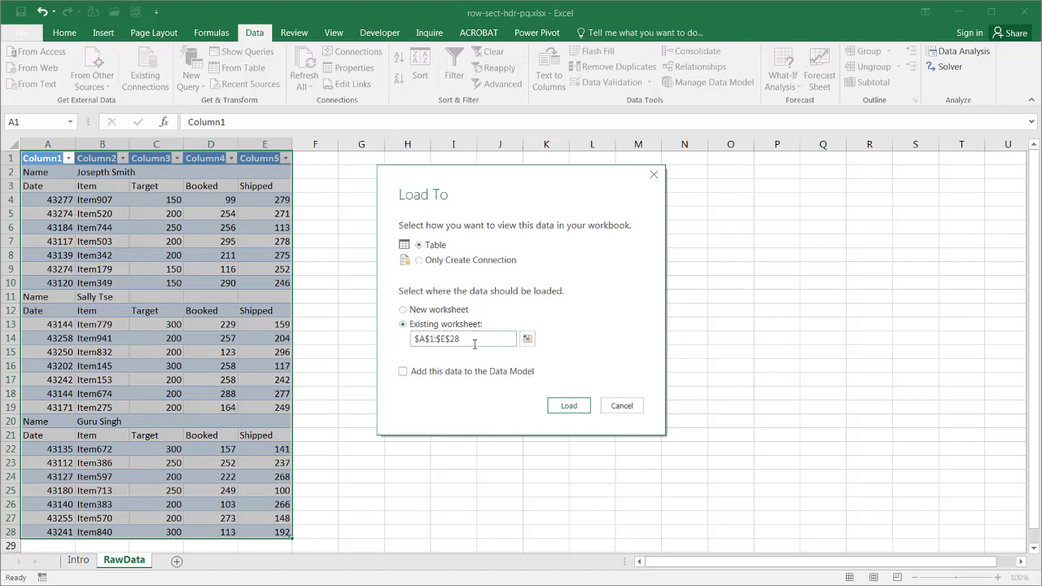
drag(476, 340, 353, 337)
text(h2)
click(571, 408)
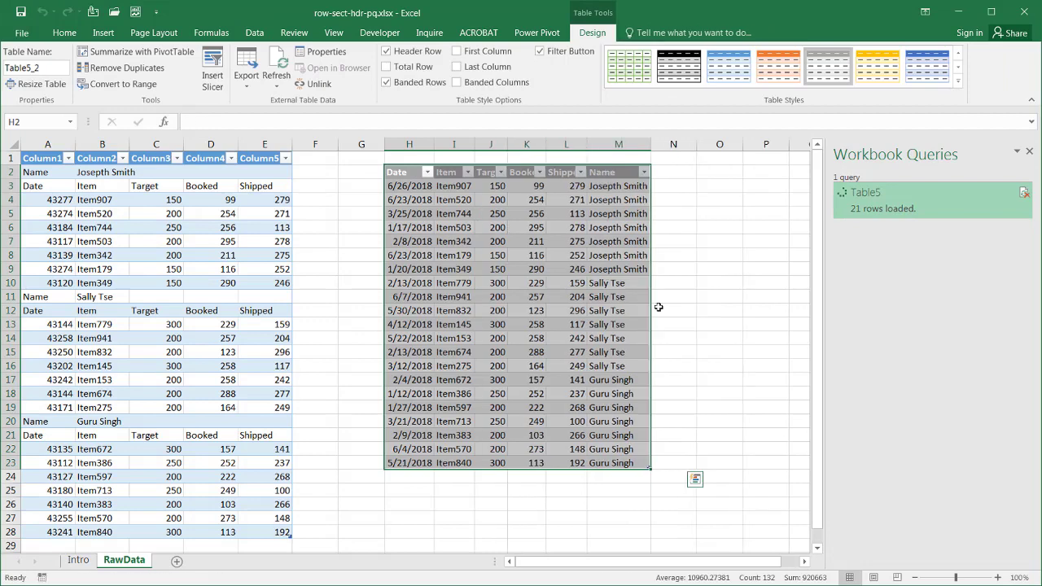
click(104, 213)
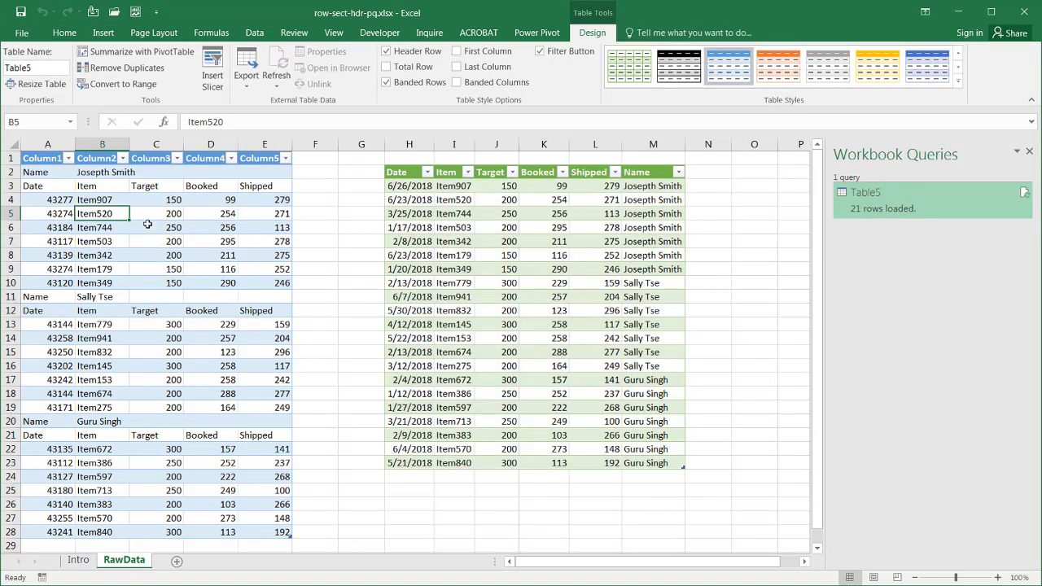